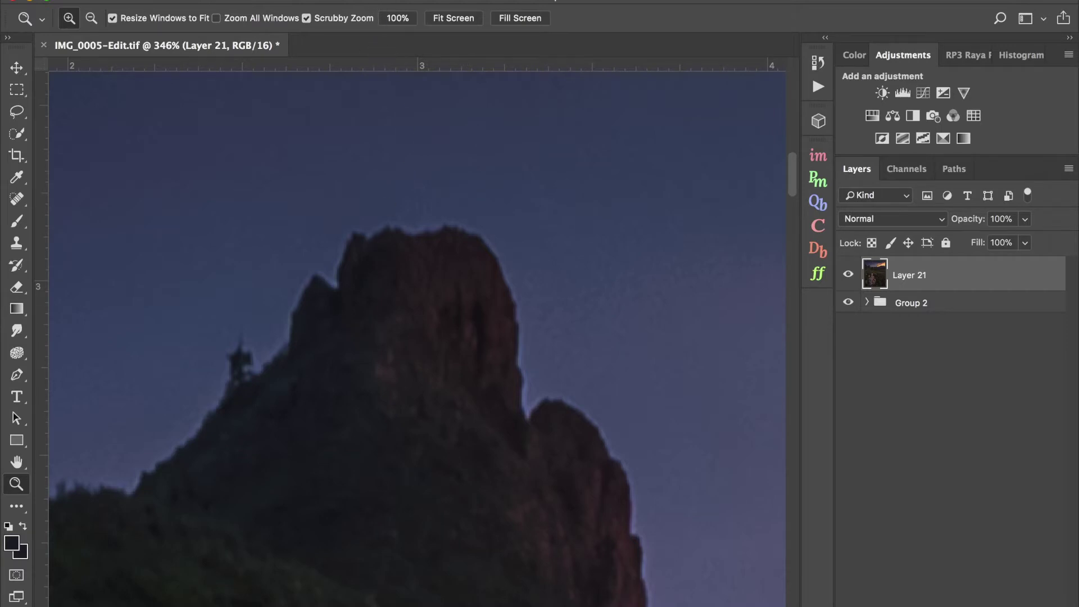
Open Color Range with Sampled Colors for Layer 21 and sample the blue sky just above the rock peak
{"action": "left_click", "coordinate": [371, 1]}
{"action": "left_click", "coordinate": [403, 146]}
{"action": "left_click_drag", "start_coordinate": [330, 111], "coordinate": [736, 122]}
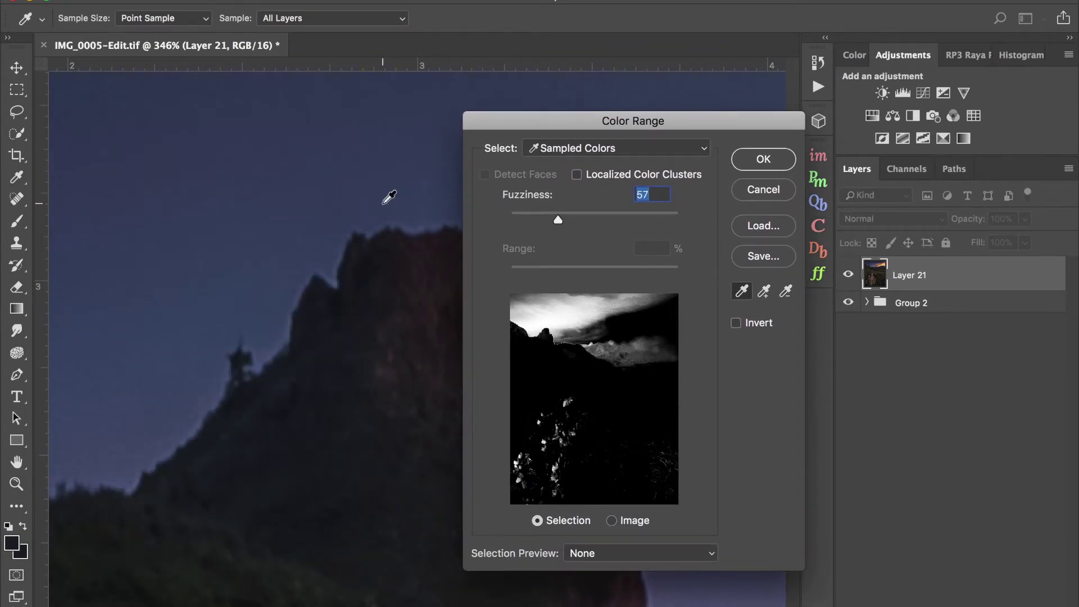
{"action": "left_click", "coordinate": [393, 221]}
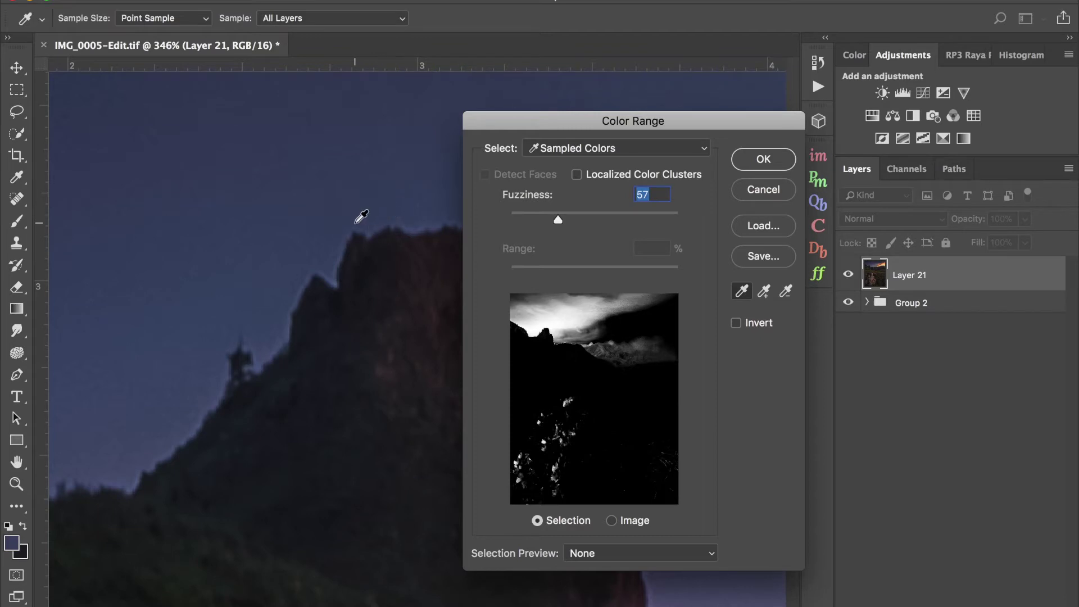
{"action": "left_click_drag", "start_coordinate": [536, 120], "coordinate": [642, 111]}
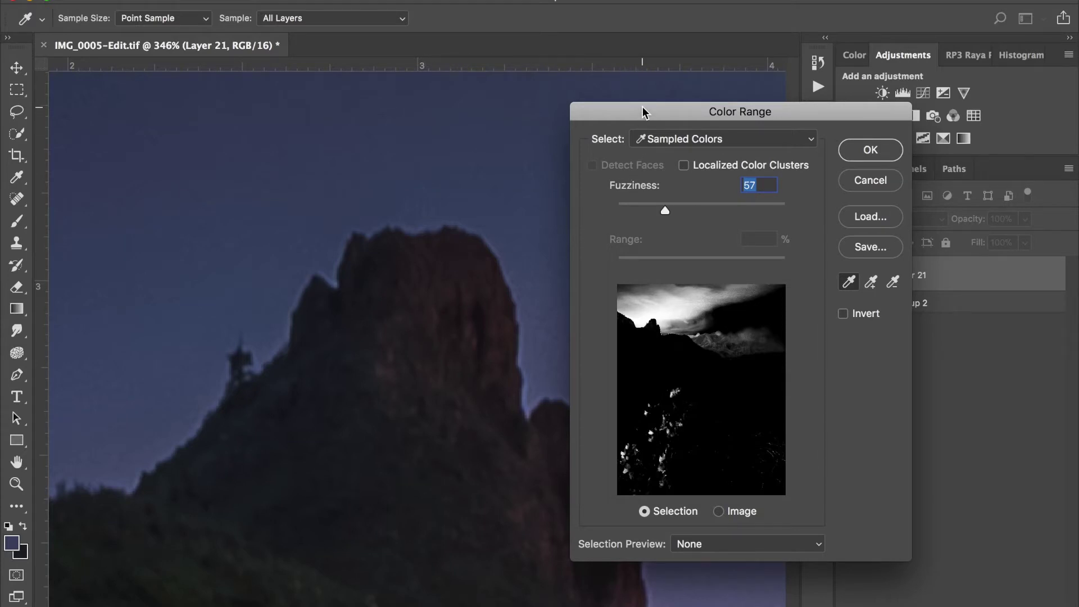
{"action": "left_click_drag", "start_coordinate": [642, 112], "coordinate": [723, 105]}
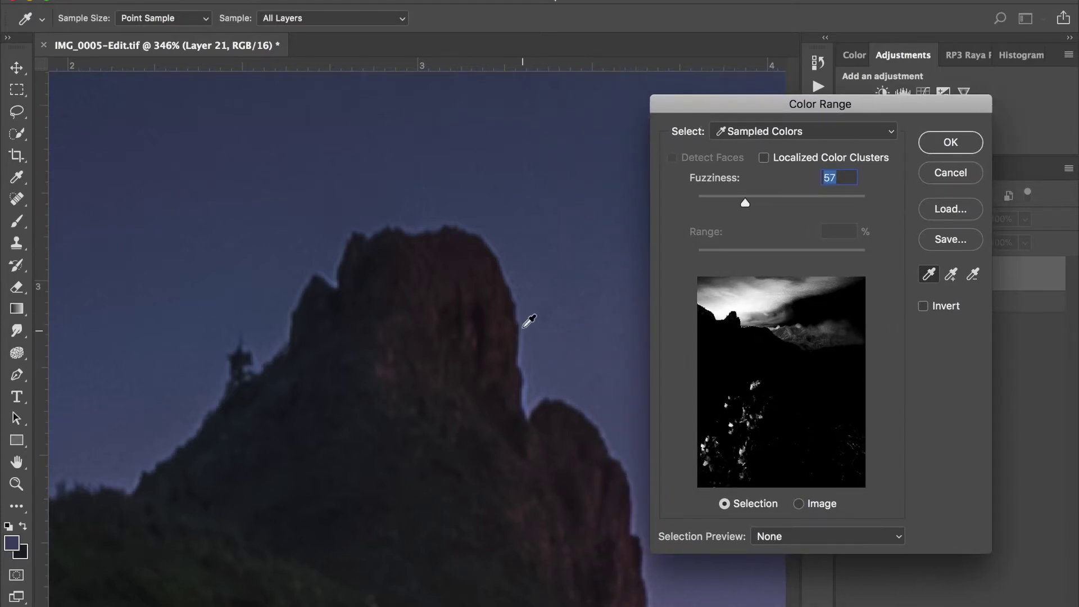
Try adding sky beside the peak and subtracting rock colours from the Color Range sample, and resample the sky above the peak
{"action": "left_click", "coordinate": [538, 343], "text": "shift"}
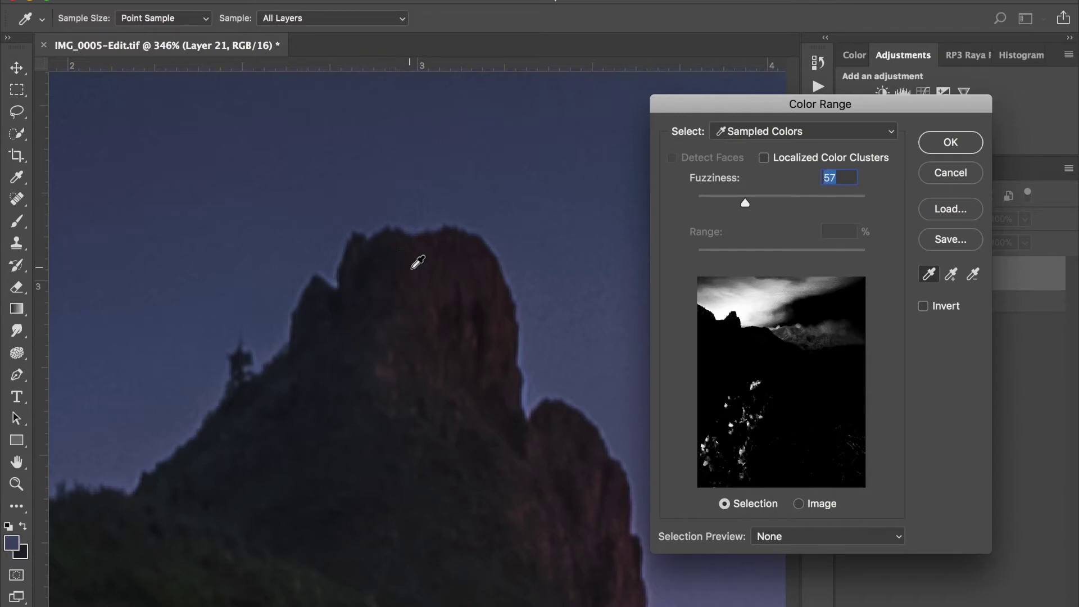
{"action": "left_click", "coordinate": [457, 280], "text": "alt"}
{"action": "left_click", "coordinate": [488, 295], "text": "alt"}
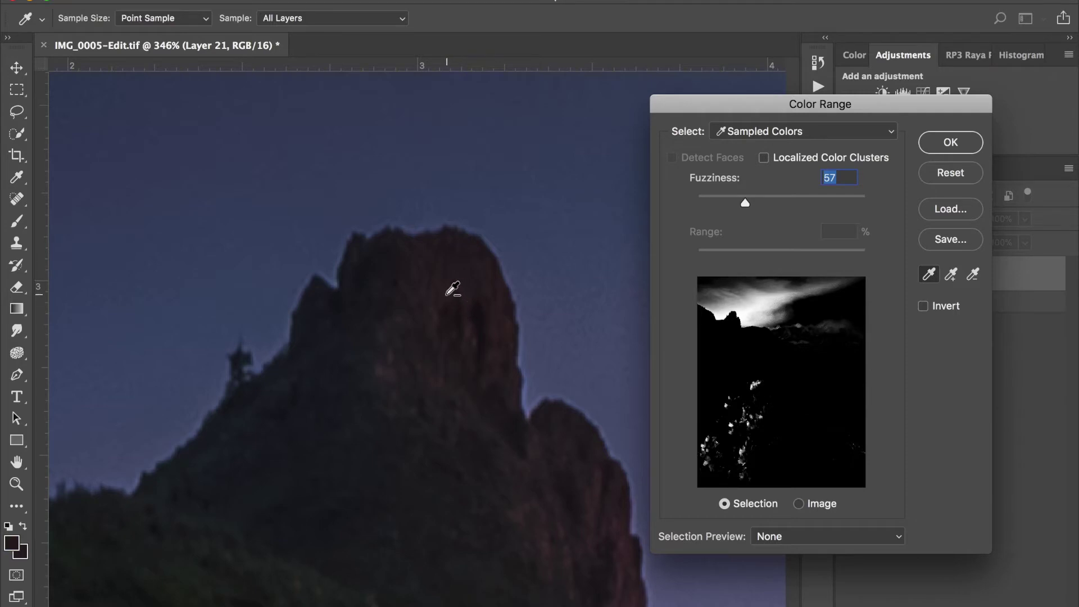
{"action": "left_click", "coordinate": [387, 203]}
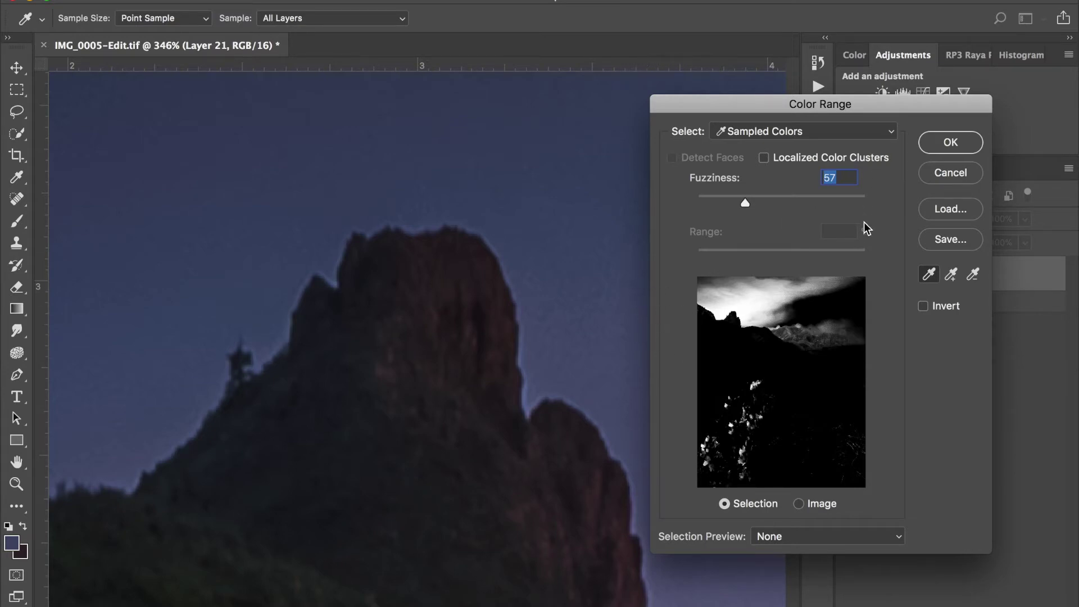
Turn the sampled colour range into a selection and deselect it
{"action": "left_click", "coordinate": [934, 143]}
{"action": "key", "text": "z"}
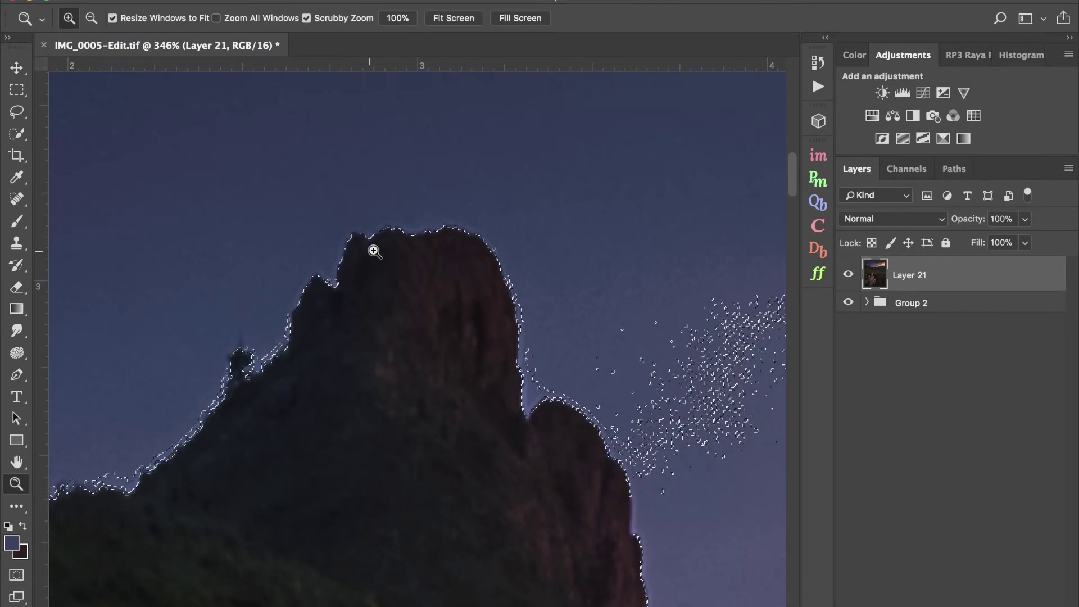
{"action": "key", "text": "super+d"}
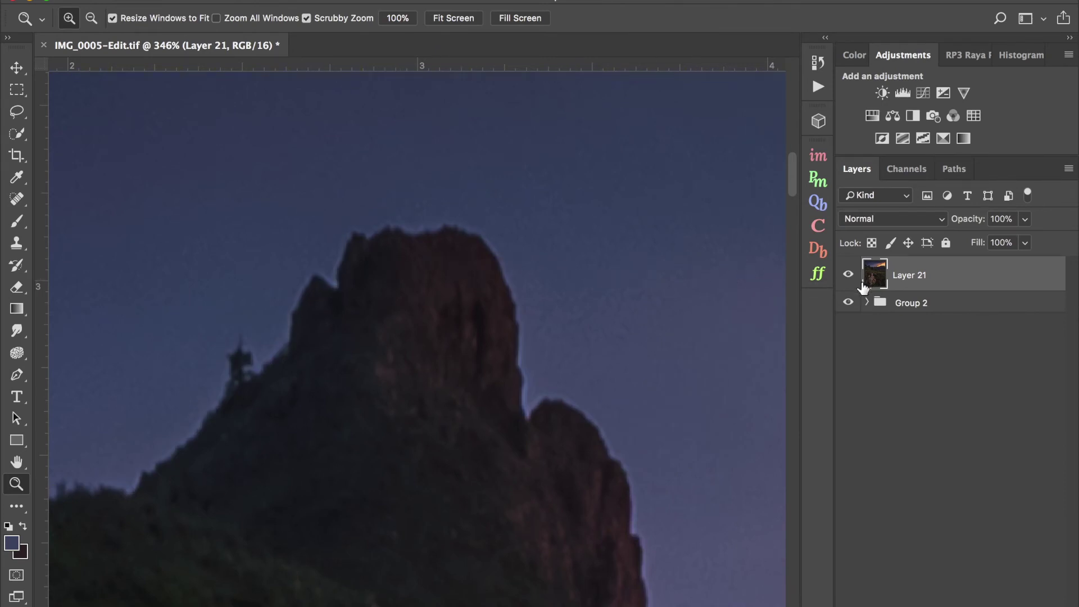
Clone Stamp clean sky over the light halo on the ridge between the small tree and the rock shoulder
{"action": "left_click", "coordinate": [17, 246]}
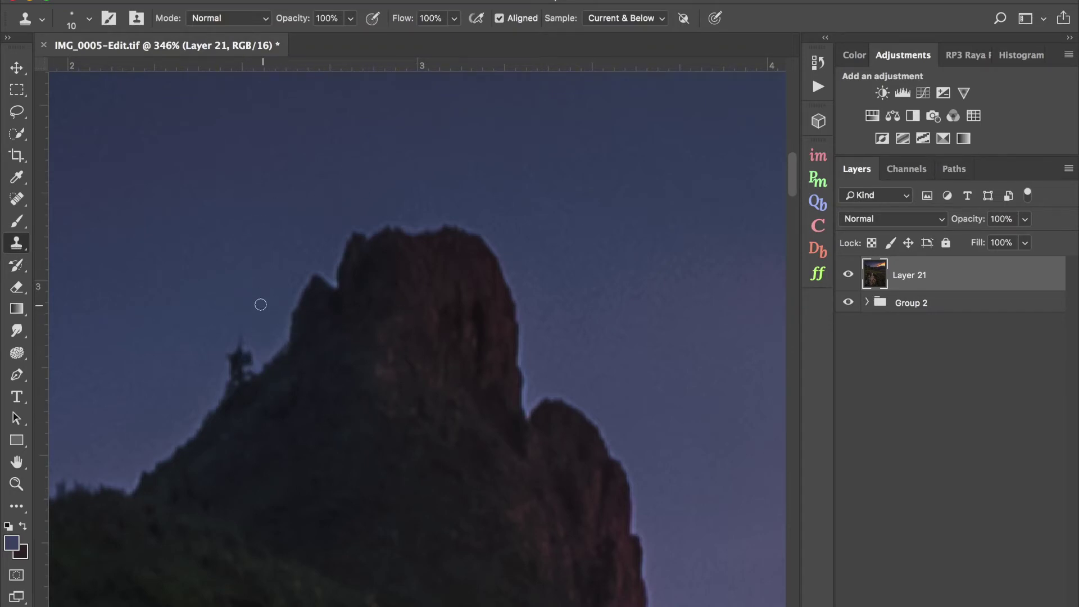
{"action": "key", "text": "z"}
{"action": "left_click_drag", "start_coordinate": [241, 299], "coordinate": [255, 291]}
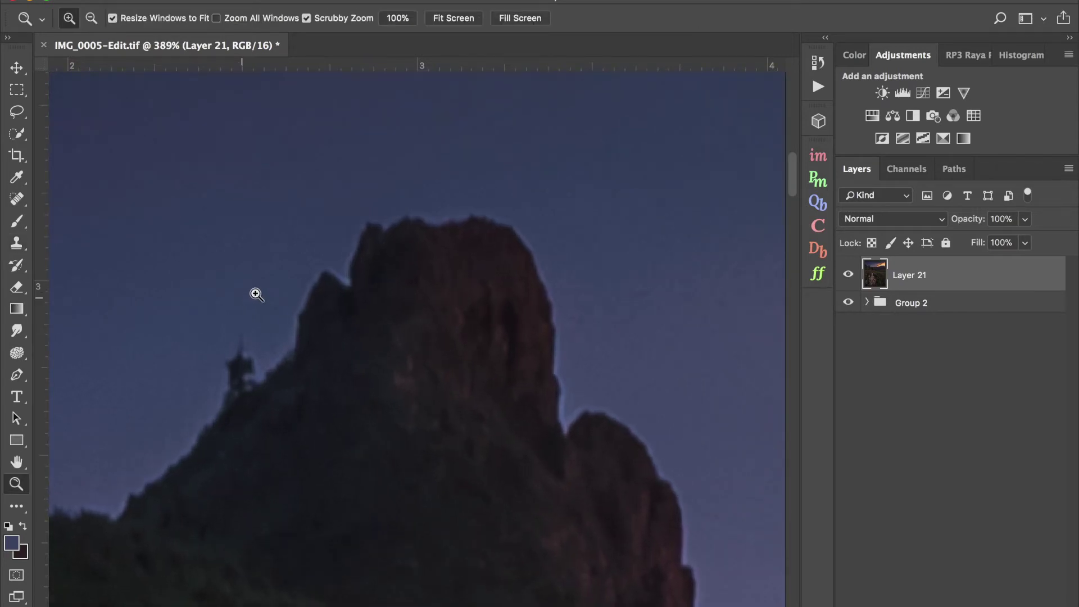
{"action": "key", "text": "s"}
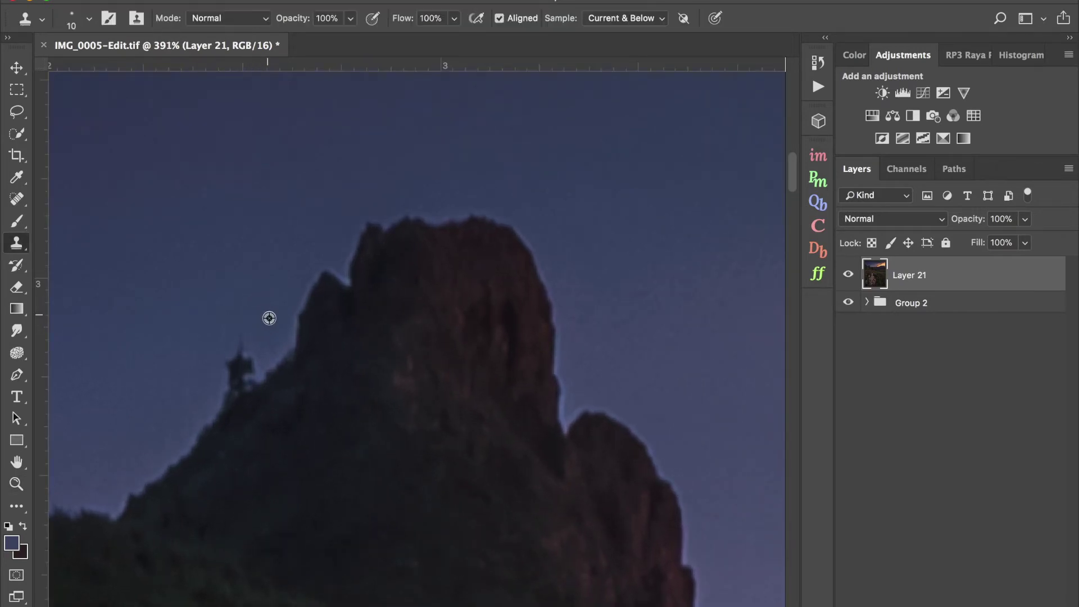
{"action": "left_click", "coordinate": [270, 339], "text": "alt"}
{"action": "mouse_move", "coordinate": [269, 325]}
{"action": "left_mouse_down"}
{"action": "mouse_move", "coordinate": [261, 320]}
{"action": "mouse_move", "coordinate": [275, 318]}
{"action": "left_mouse_up"}
Clone sky over the halo along the peak's right edge and in its left notch, undoing the stray last stroke
{"action": "left_click", "coordinate": [561, 246], "text": "alt"}
{"action": "mouse_move", "coordinate": [575, 352]}
{"action": "left_mouse_down"}
{"action": "mouse_move", "coordinate": [581, 344]}
{"action": "mouse_move", "coordinate": [568, 351]}
{"action": "left_mouse_up"}
{"action": "left_click_drag", "start_coordinate": [336, 276], "coordinate": [322, 281]}
{"action": "left_click_drag", "start_coordinate": [340, 280], "coordinate": [335, 281]}
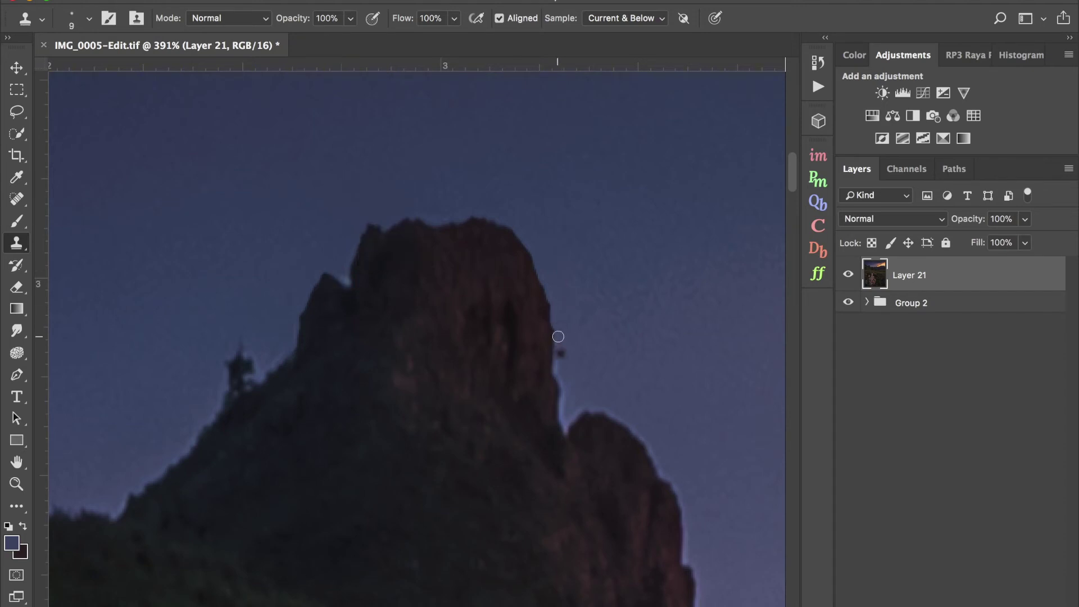
{"action": "key", "text": "ctrl+shift+z"}
Clone over the remaining halo in the peak's left notch and retouch the sky edge beside the small tree
{"action": "left_click_drag", "start_coordinate": [342, 278], "coordinate": [330, 281]}
{"action": "left_click_drag", "start_coordinate": [333, 279], "coordinate": [342, 279]}
{"action": "left_click", "coordinate": [275, 341], "text": "alt"}
{"action": "left_click", "coordinate": [266, 361]}
Toggle Layer 21's visibility repeatedly to compare the rock edge before and after cloning
{"action": "left_click", "coordinate": [849, 276]}
{"action": "left_click", "coordinate": [848, 277]}
{"action": "left_click", "coordinate": [849, 277]}
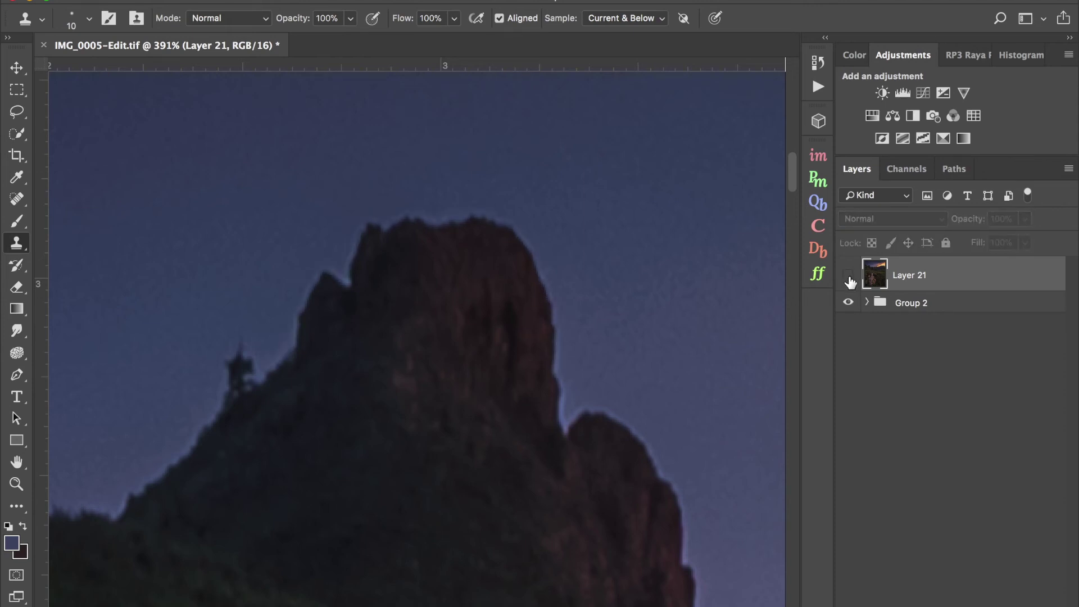
{"action": "left_click", "coordinate": [849, 277]}
{"action": "left_click", "coordinate": [849, 277]}
{"action": "left_click", "coordinate": [849, 277]}
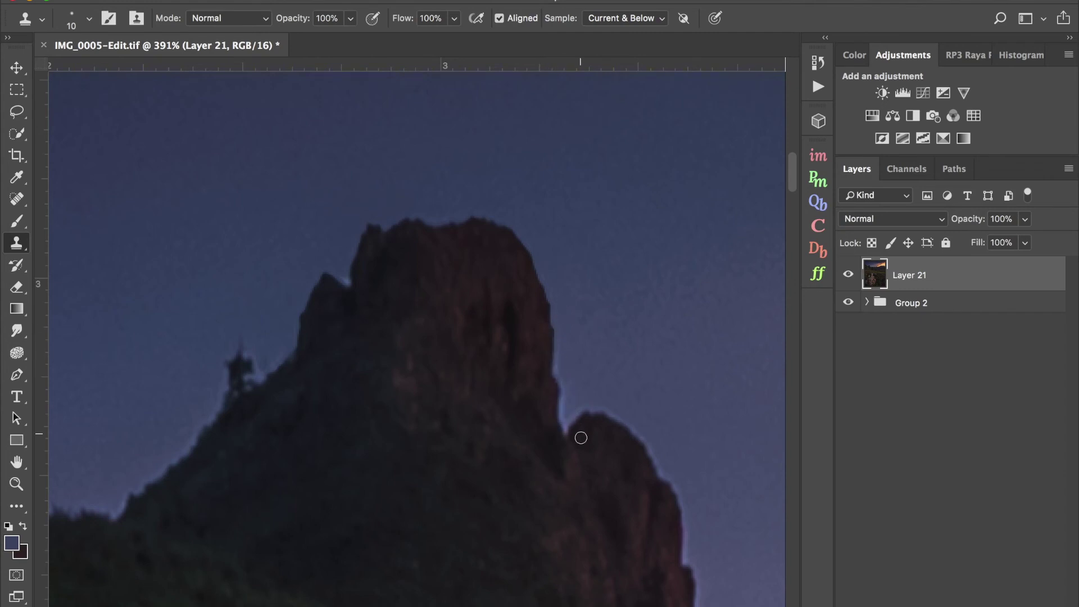
{"action": "left_click", "coordinate": [848, 277]}
{"action": "left_click", "coordinate": [849, 277]}
Open the InstaMask panel to view its masking options and collapse it
{"action": "left_click", "coordinate": [818, 158]}
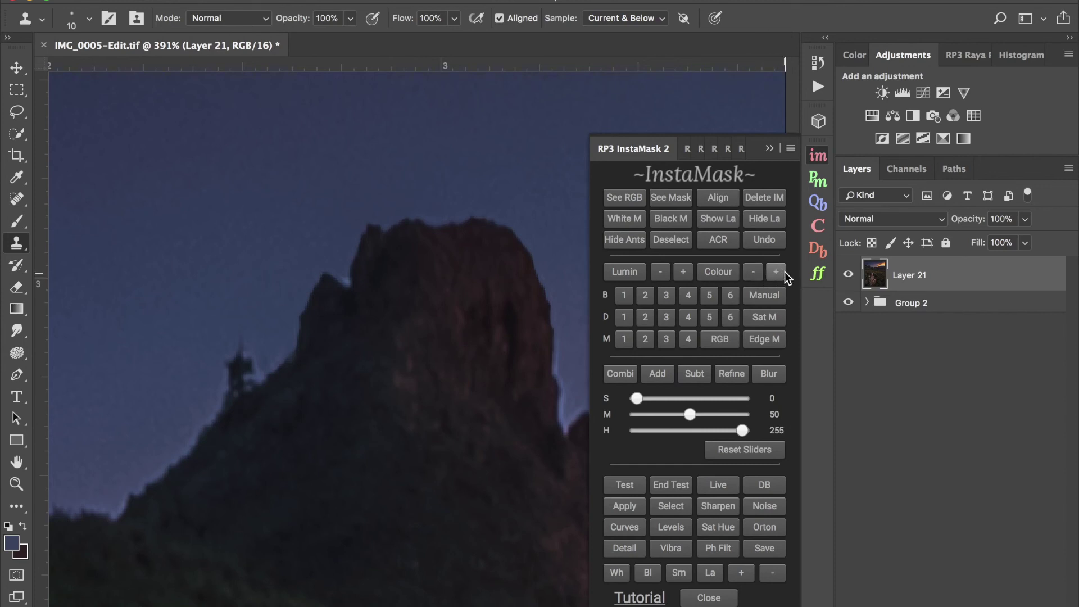
{"action": "left_click", "coordinate": [770, 149]}
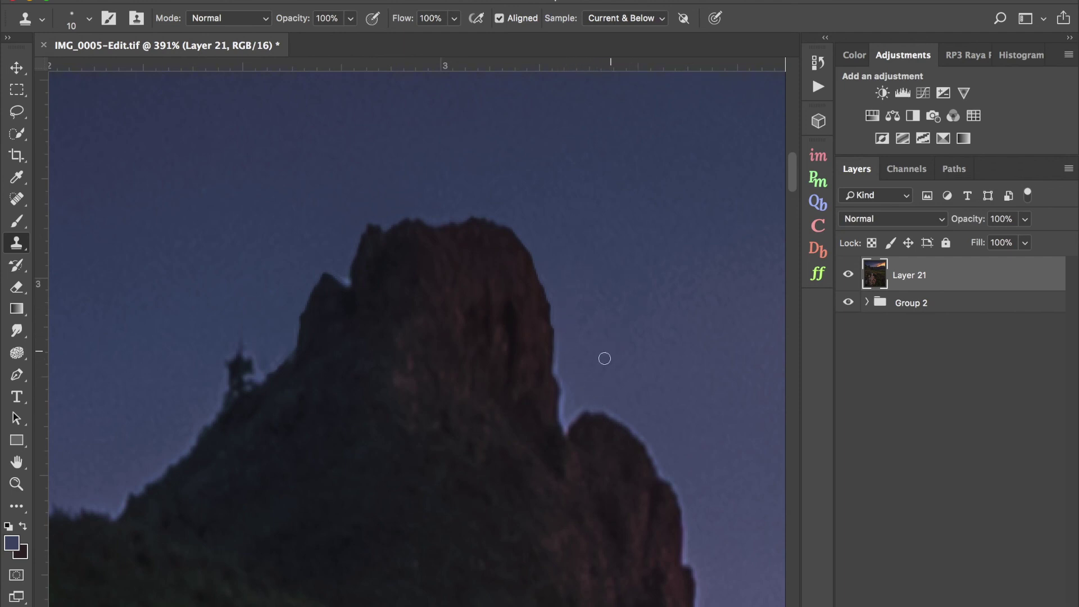
Hide and show Layer 21 to check the halo cleanup around the peak again
{"action": "left_click", "coordinate": [848, 275]}
{"action": "left_click", "coordinate": [849, 275]}
{"action": "left_click", "coordinate": [850, 276]}
{"action": "left_click", "coordinate": [850, 275]}
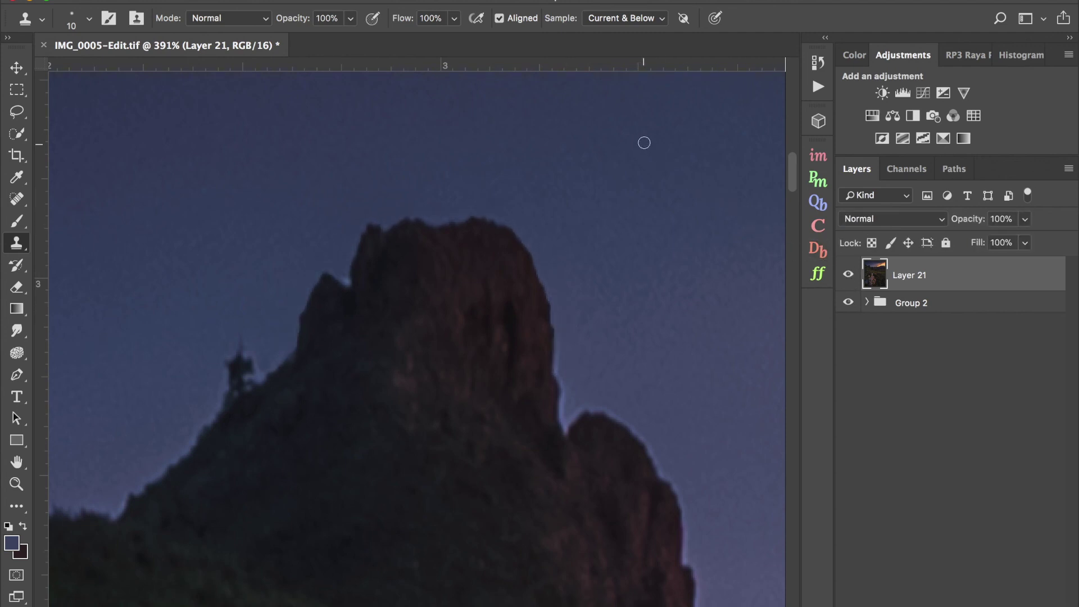